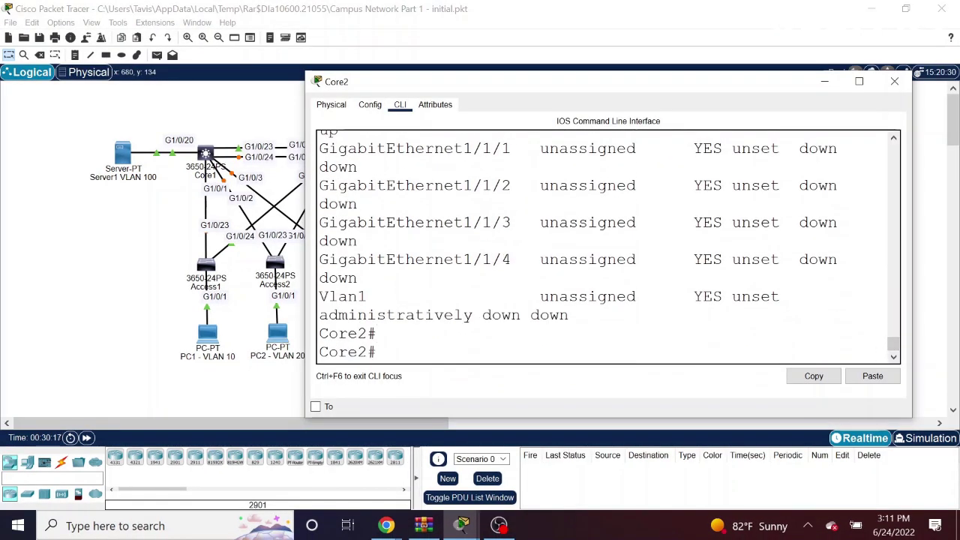
Run sh ip int br on Core2 and page to the end, checking G1/0/4–22 and G1/1/1–4 are down.
text(sh ip int br)
key(Return)
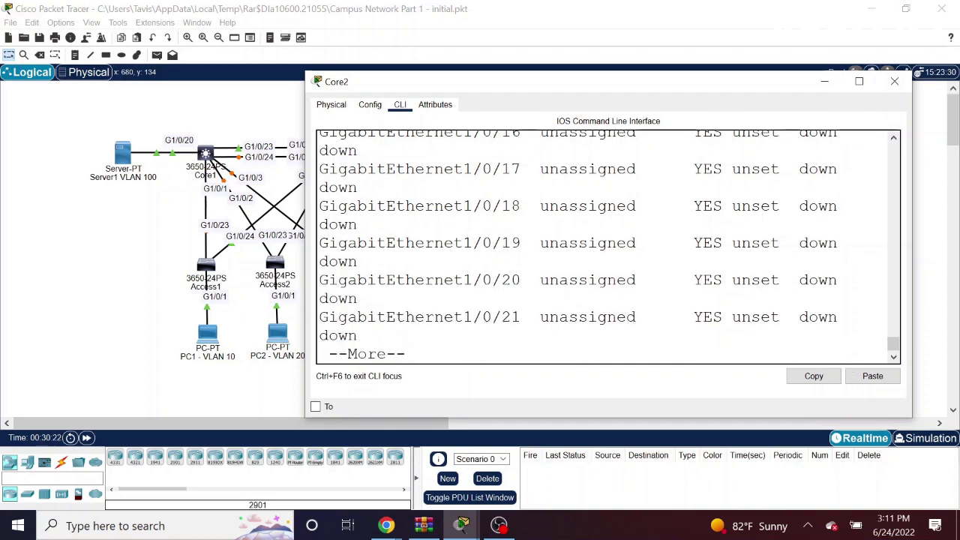
scroll(894, 342, up, 2)
drag(894, 342, 895, 323)
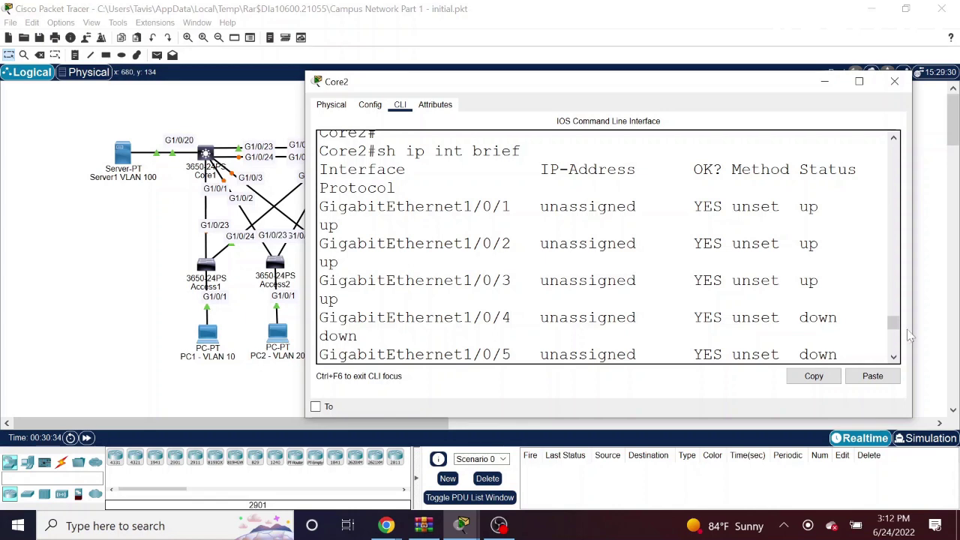
drag(442, 317, 517, 360)
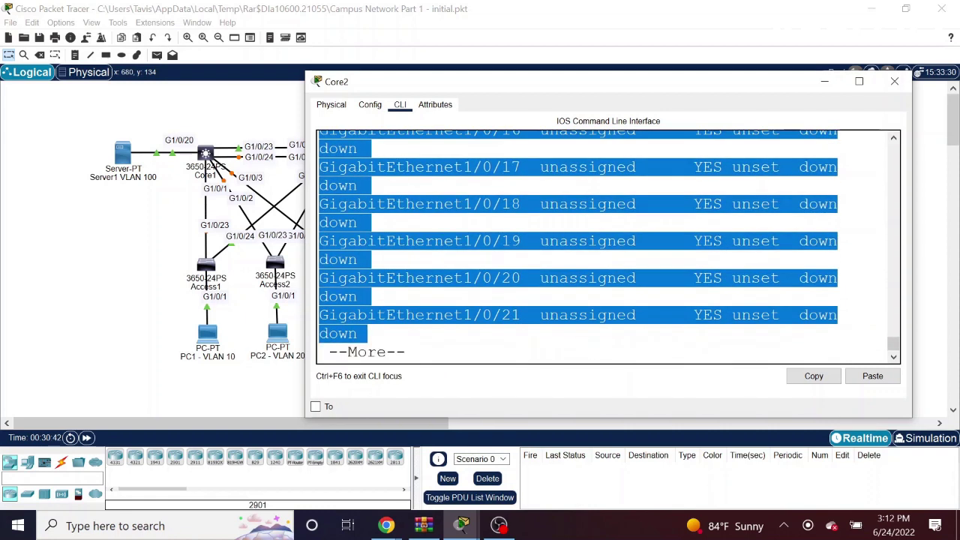
click(518, 359)
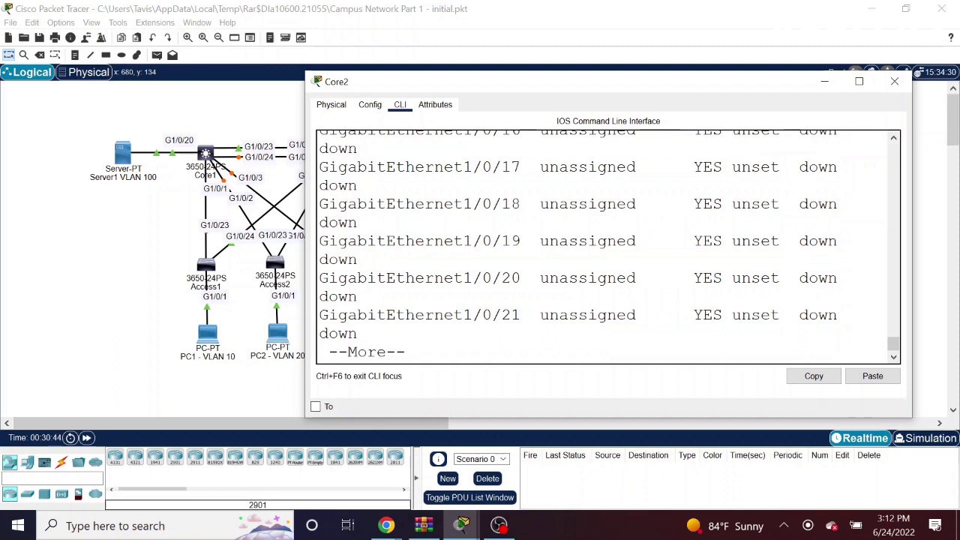
key(Return)
key(Return)
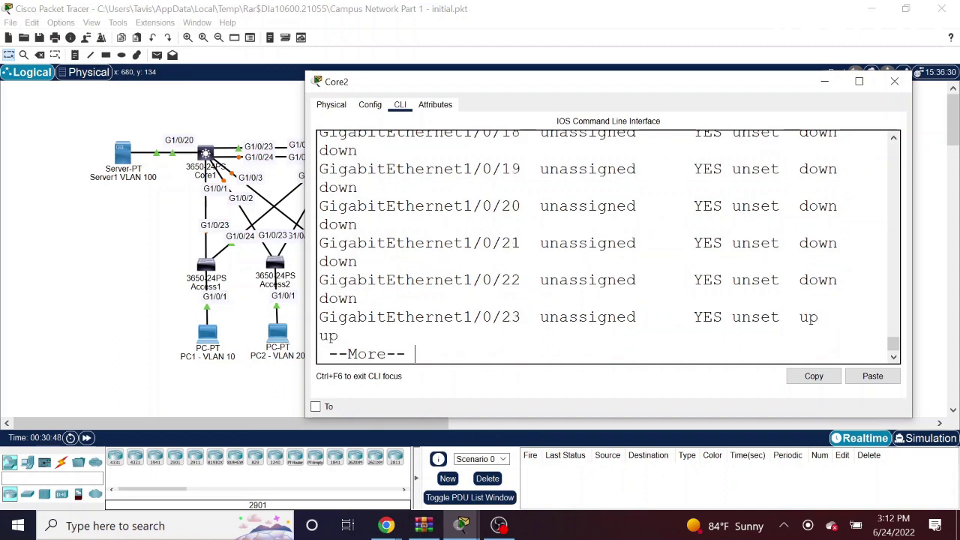
key(Return)
key(Return)
key(Return)
key(Return)
key(Return)
key(Return)
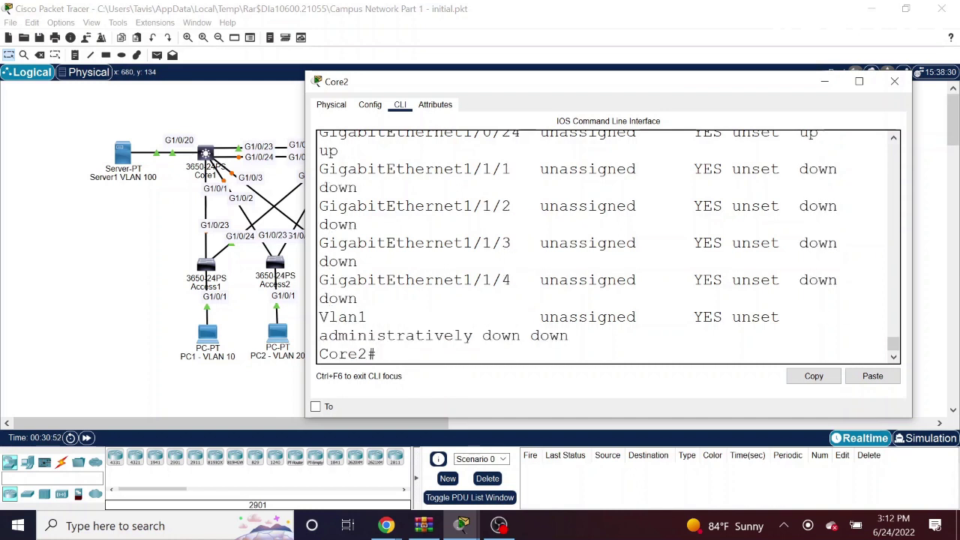
key(Return)
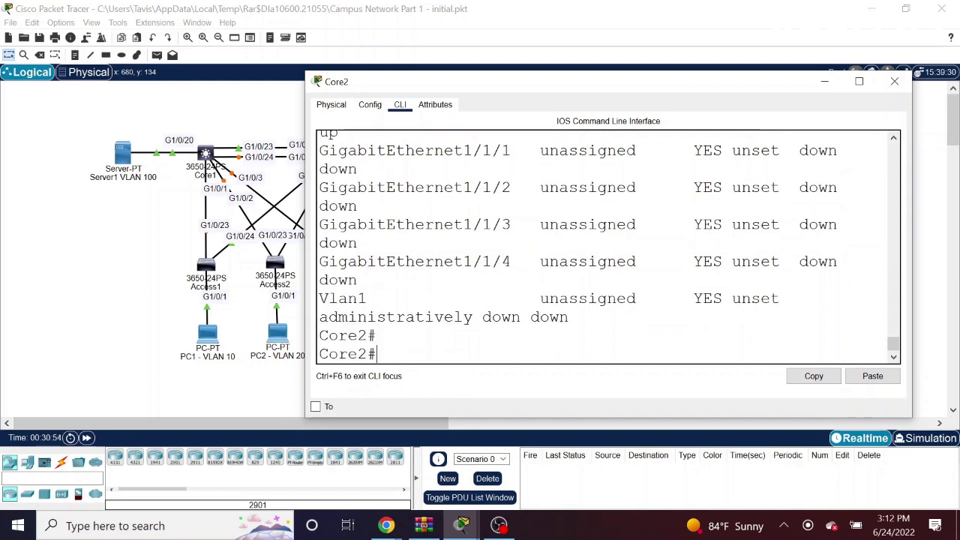
Enter privileged mode with en and global configuration mode with conf t on Core2.
text(en)
key(Return)
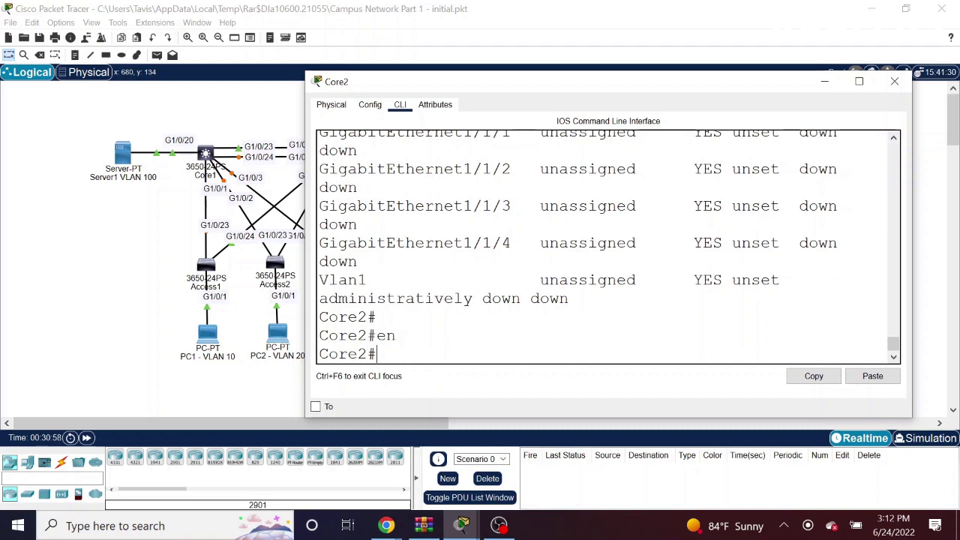
text(en)
key(Return)
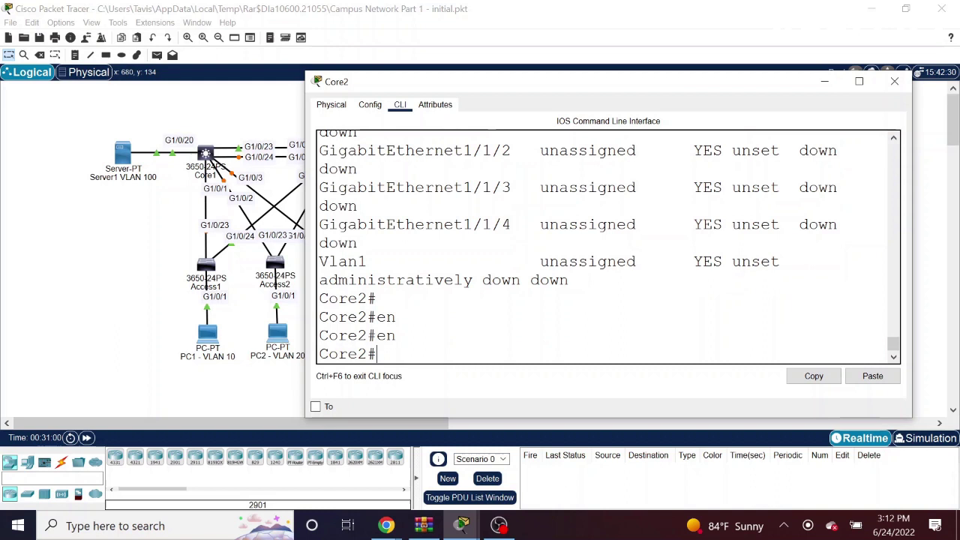
text(onf)
key(BackSpace)
key(BackSpace)
text(onf t')
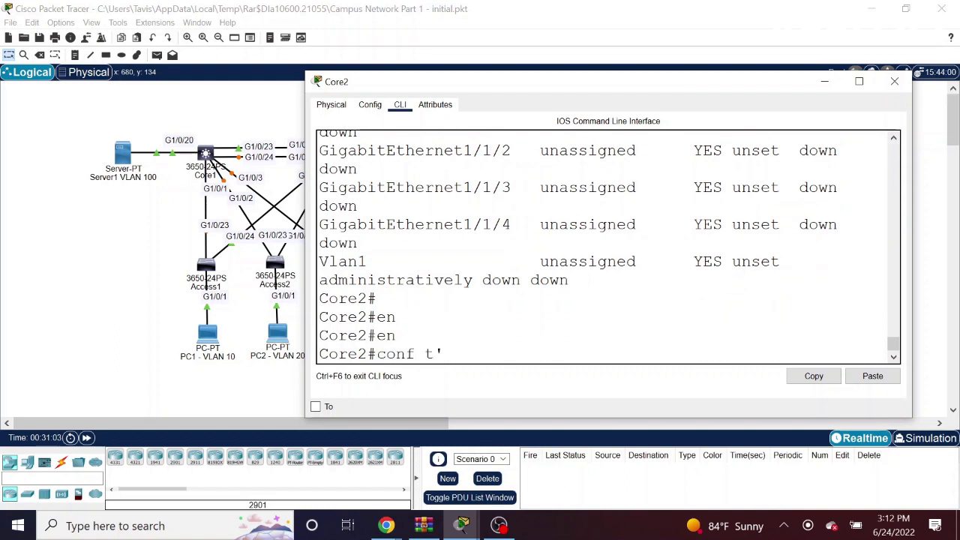
key(BackSpace)
key(Return)
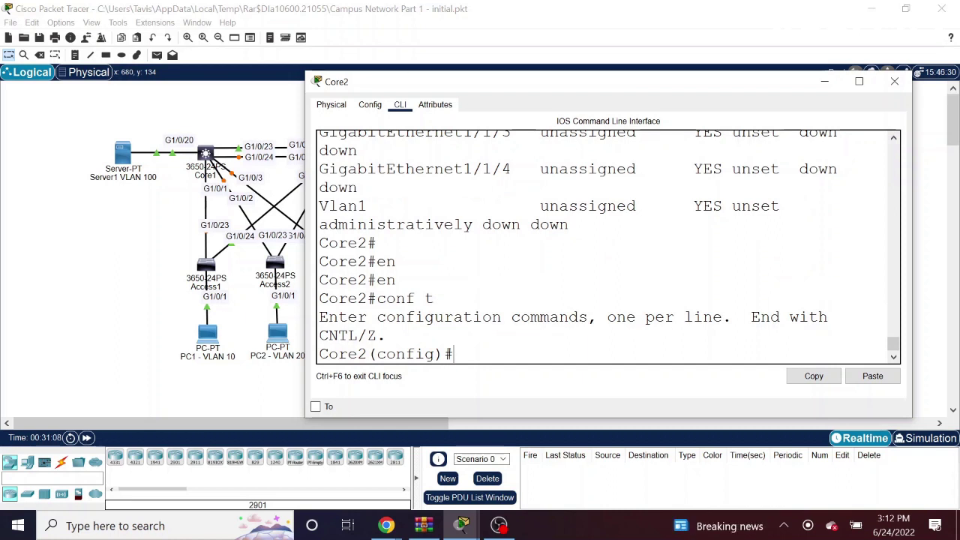
Try the interface range g1/0/4 - 22 command, which Core2 rejects as invalid input.
text(int range)
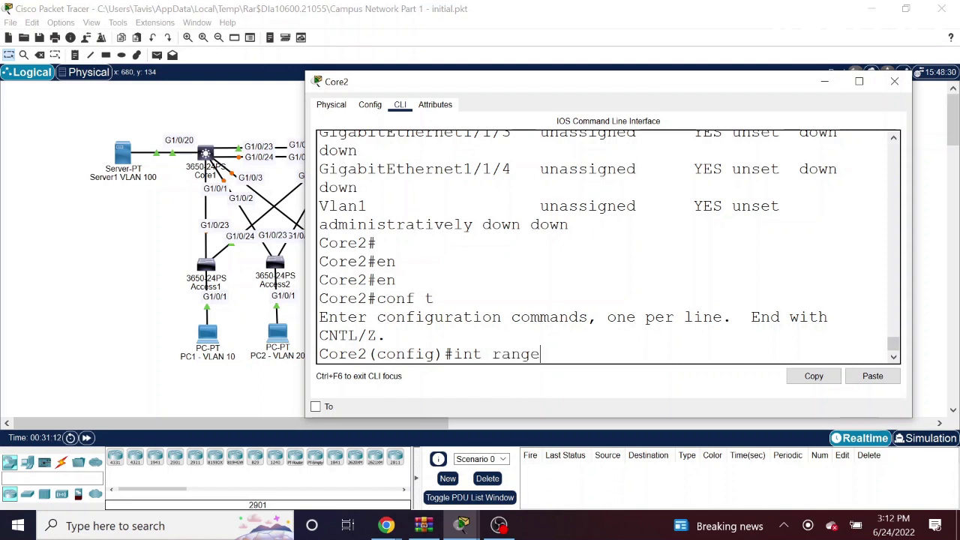
key(BackSpace)
key(BackSpace)
key(BackSpace)
key(BackSpace)
key(BackSpace)
key(BackSpace)
text(int)
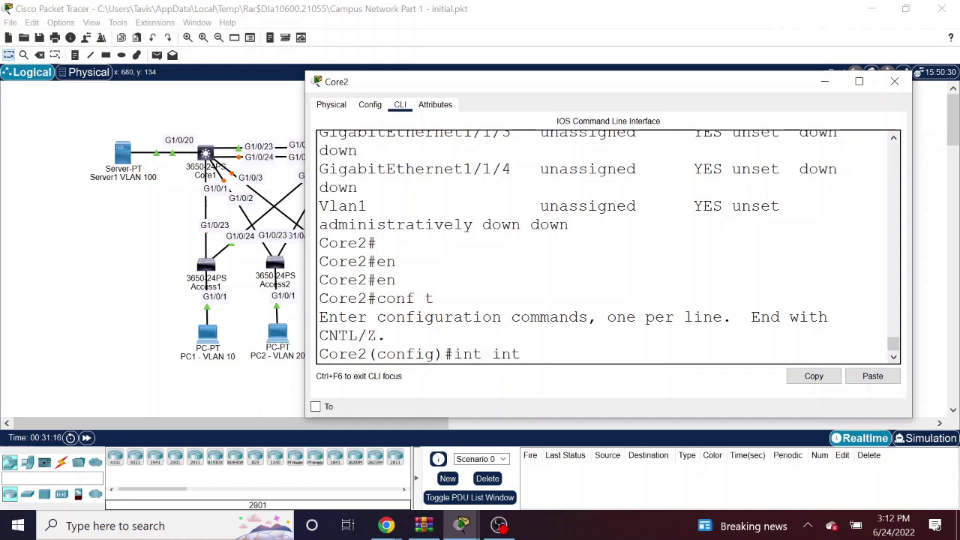
text( range g1/0/2)
key(BackSpace)
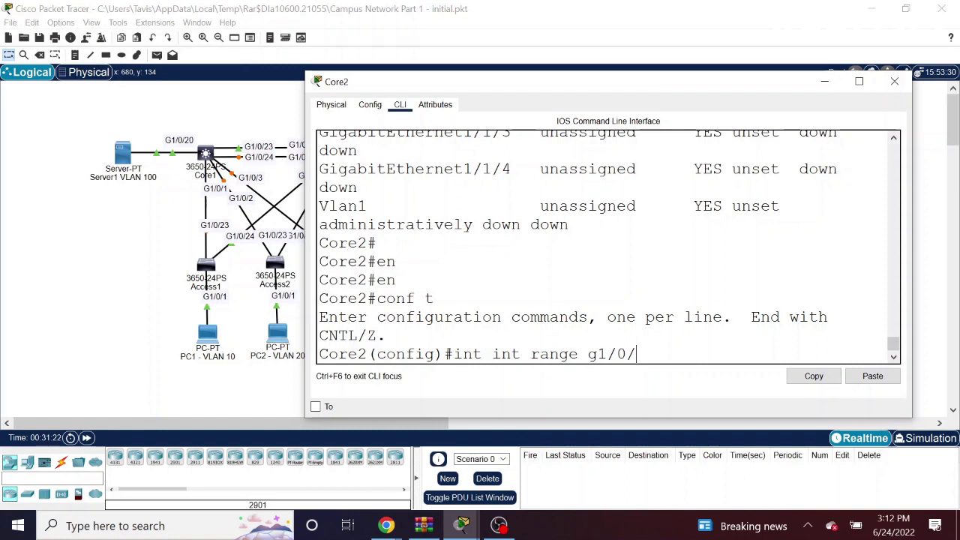
text(4 -)
key(BackSpace)
key(BackSpace)
key(BackSpace)
text(-)
mouse_move(893, 345)
mouse_down()
mouse_move(897, 314)
mouse_move(897, 354)
mouse_up()
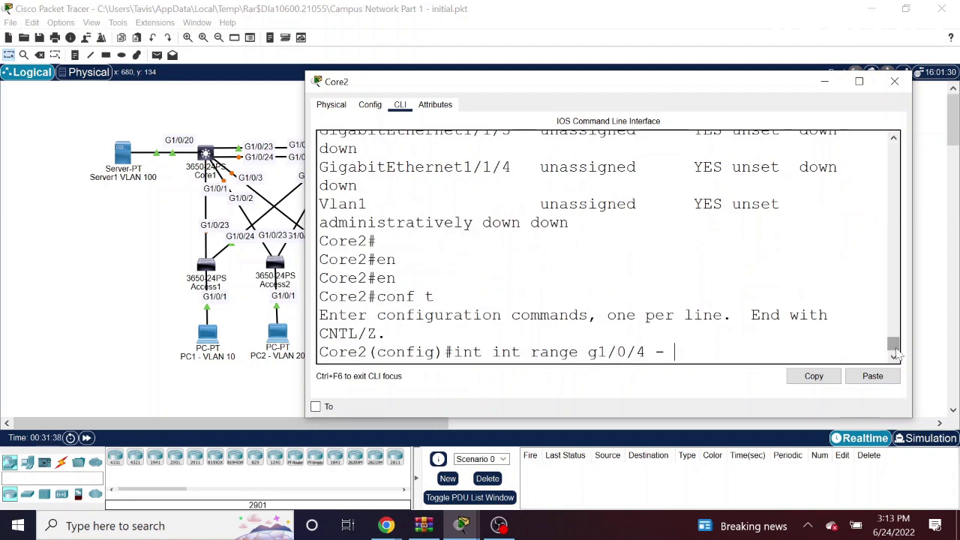
text(22)
key(Return)
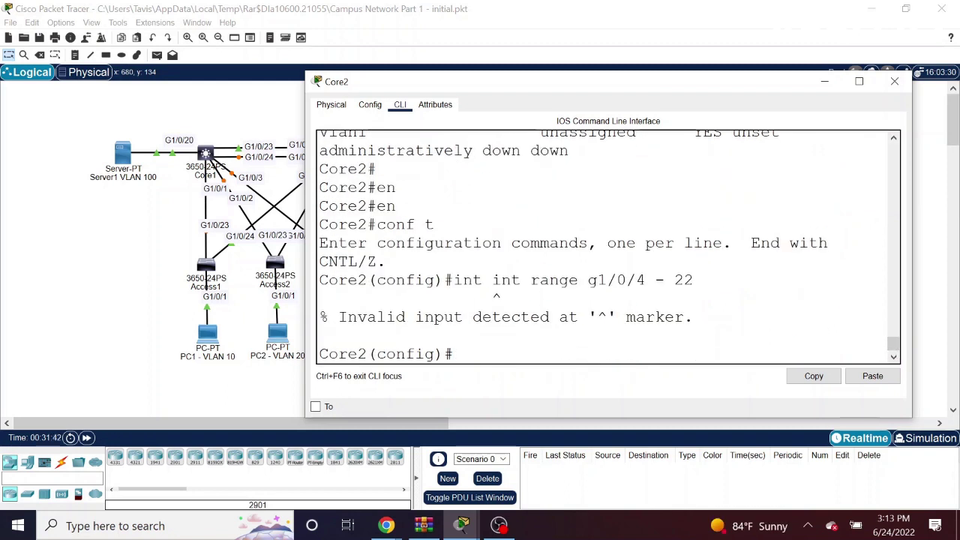
Select interfaces G1/0/4 through G1/0/22 with int range g1/0/4 -22 and shut them down.
text(int ra)
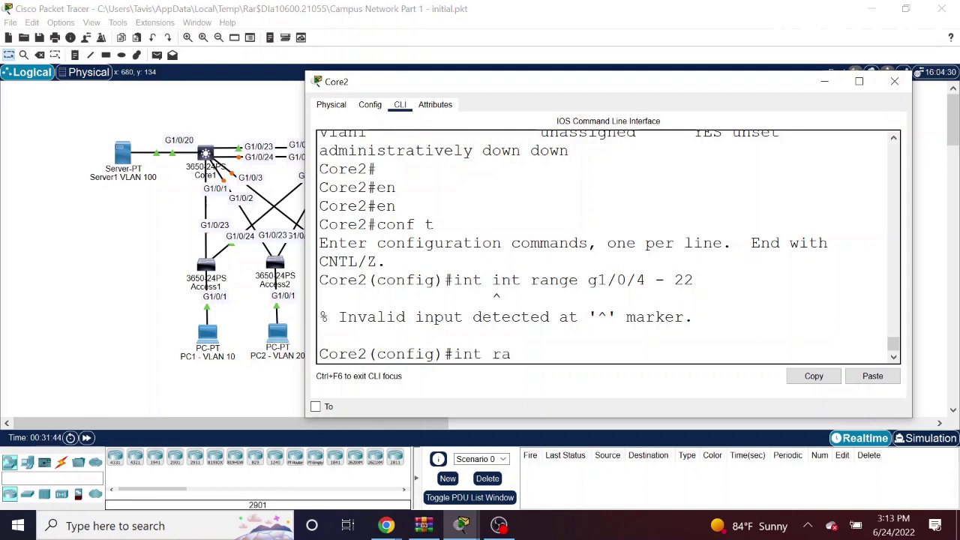
text(nge g1/0/4)
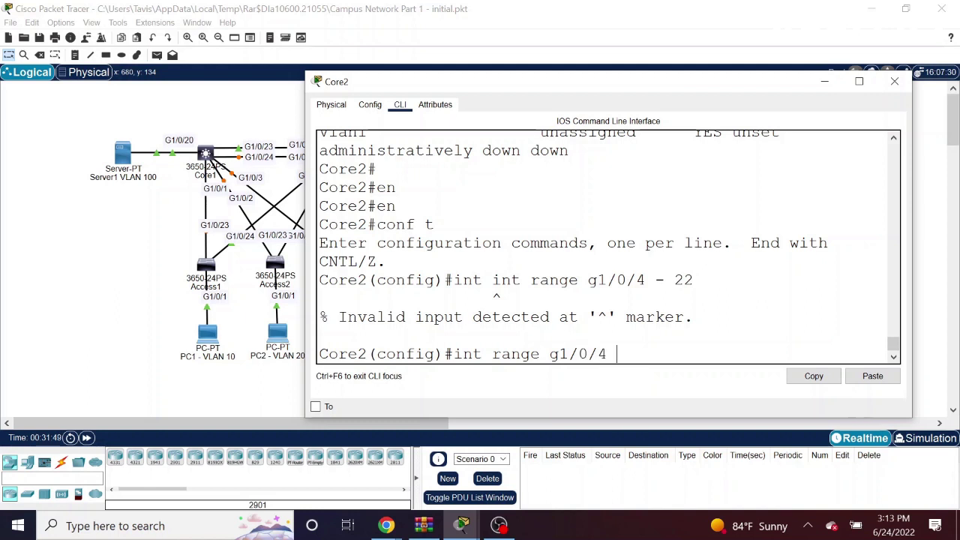
text( -22)
key(Return)
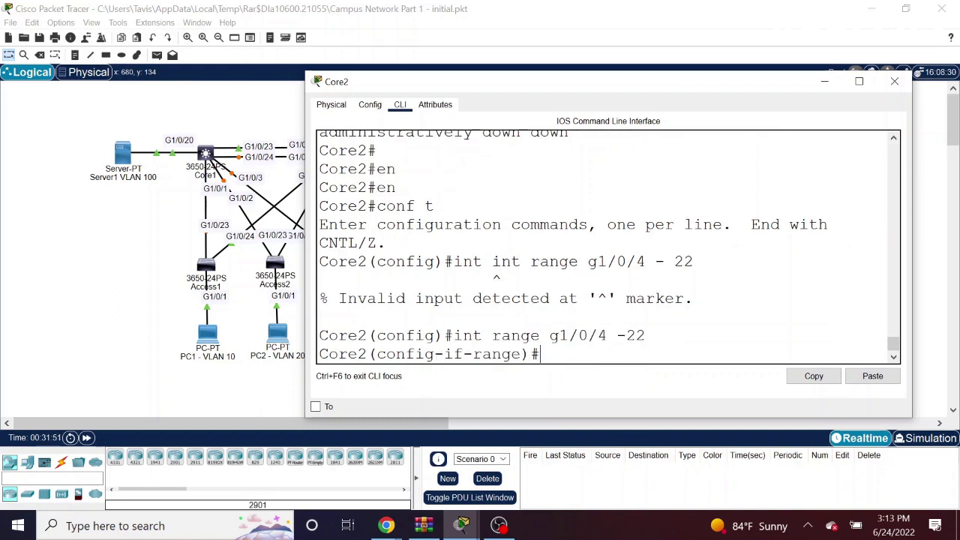
text(shut)
key(Return)
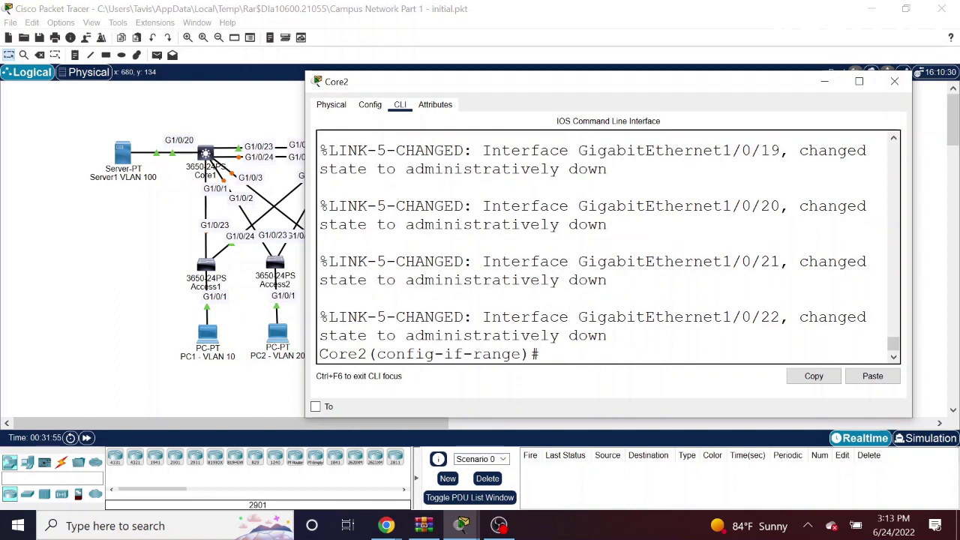
Leave configuration mode with end, back at the Core2# prompt.
text(e)
key(BackSpace)
text(end)
key(Return)
key(Return)
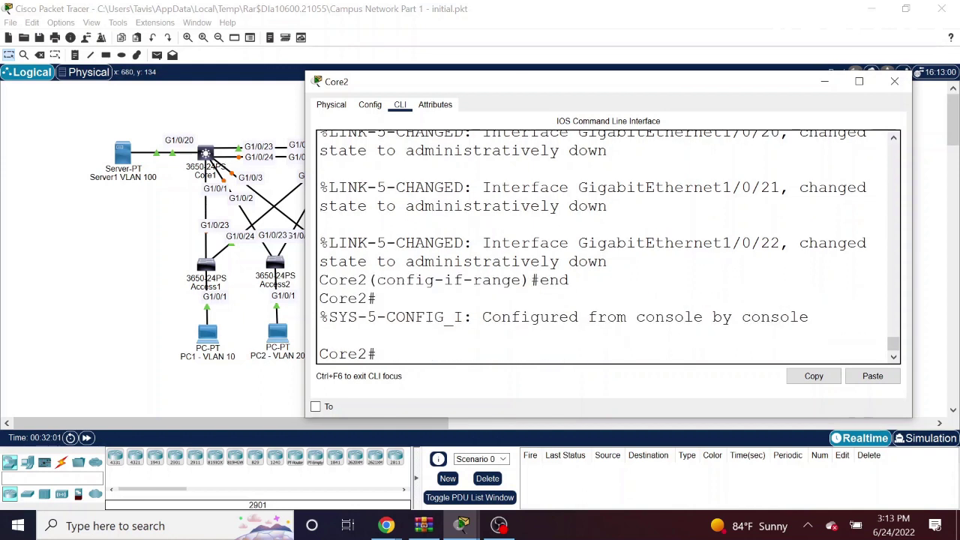
key(Return)
Run sh ip int br again and widen the Core2 window to review the output.
text(sh ip int br)
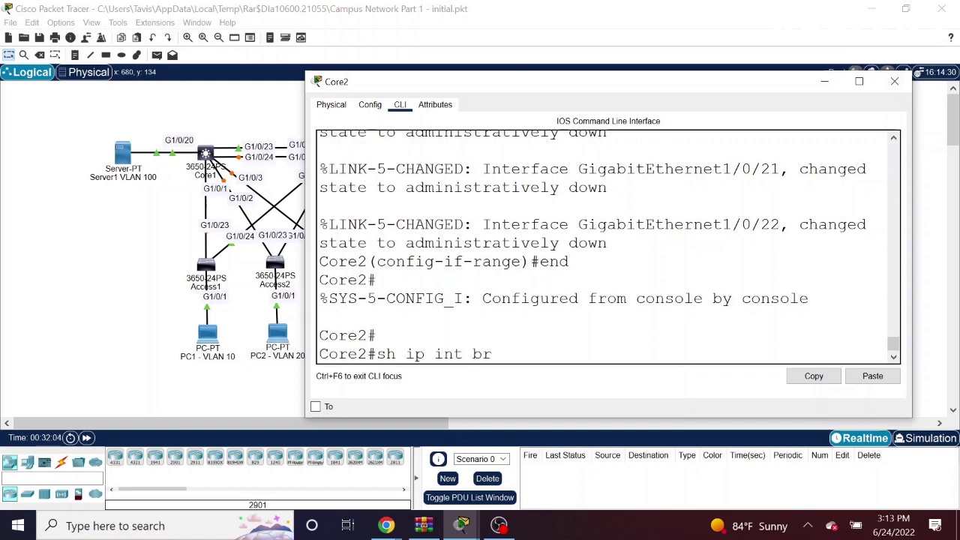
key(Return)
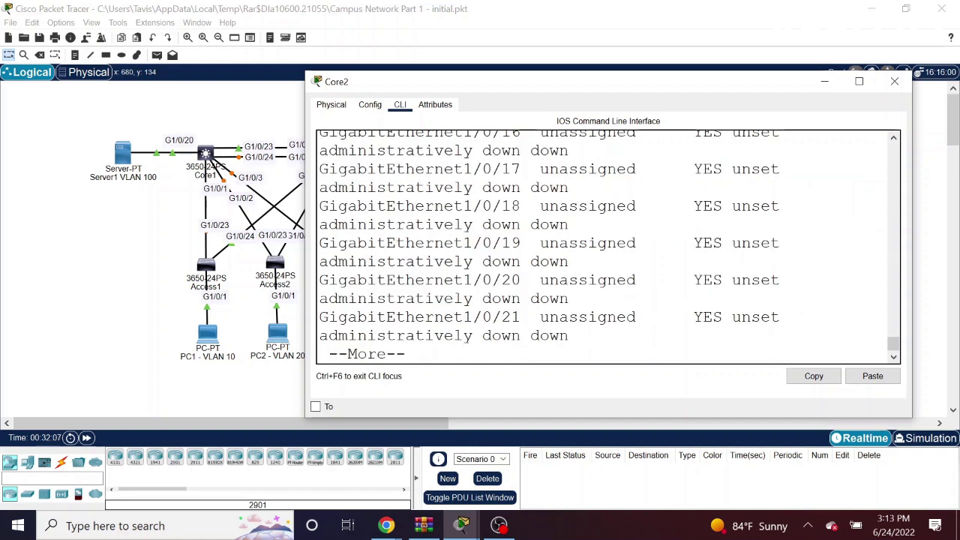
scroll(898, 339, up, 5)
scroll(897, 339, up, 5)
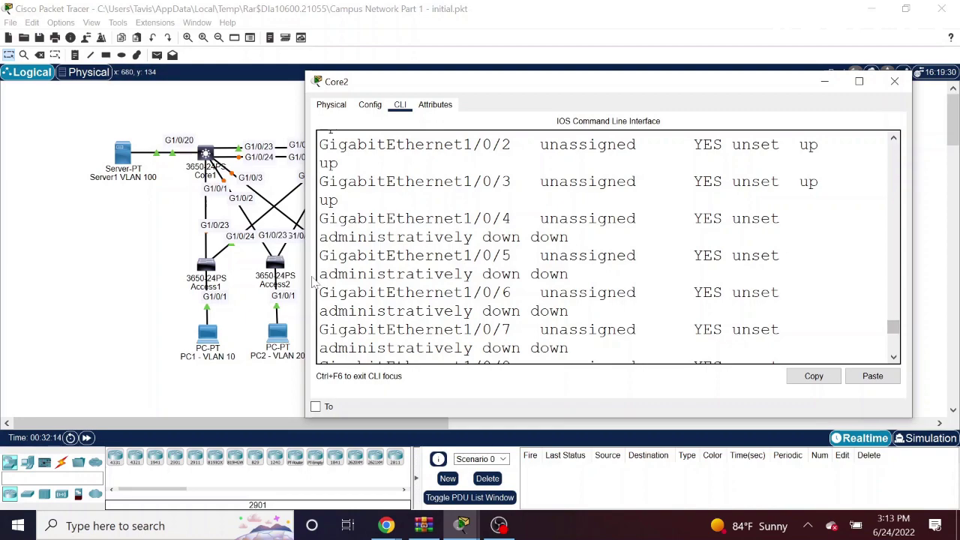
drag(302, 261, 110, 283)
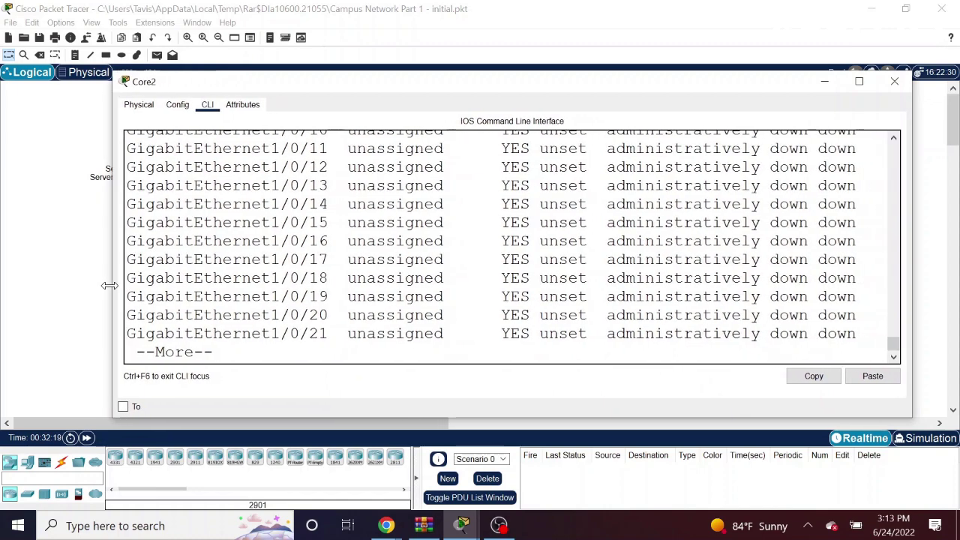
drag(894, 350, 892, 332)
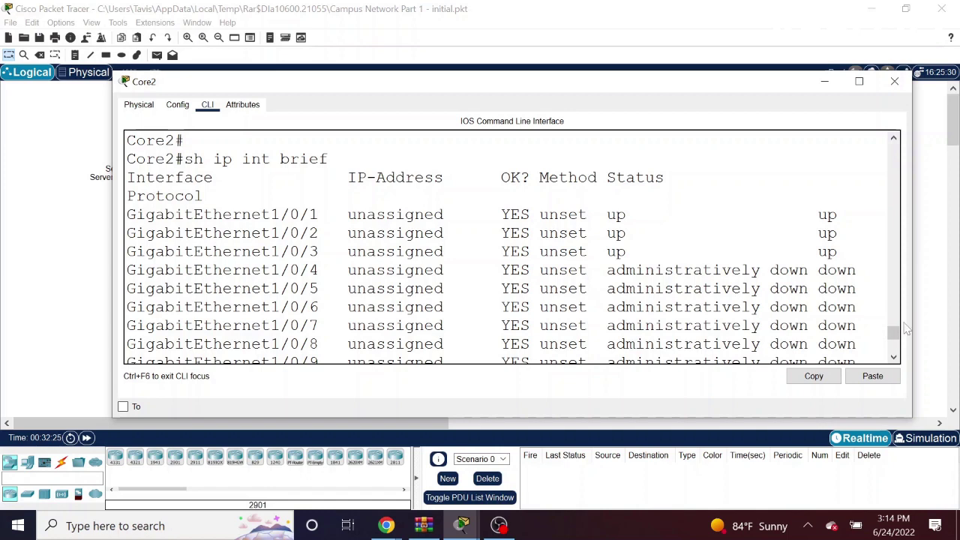
drag(893, 332, 892, 367)
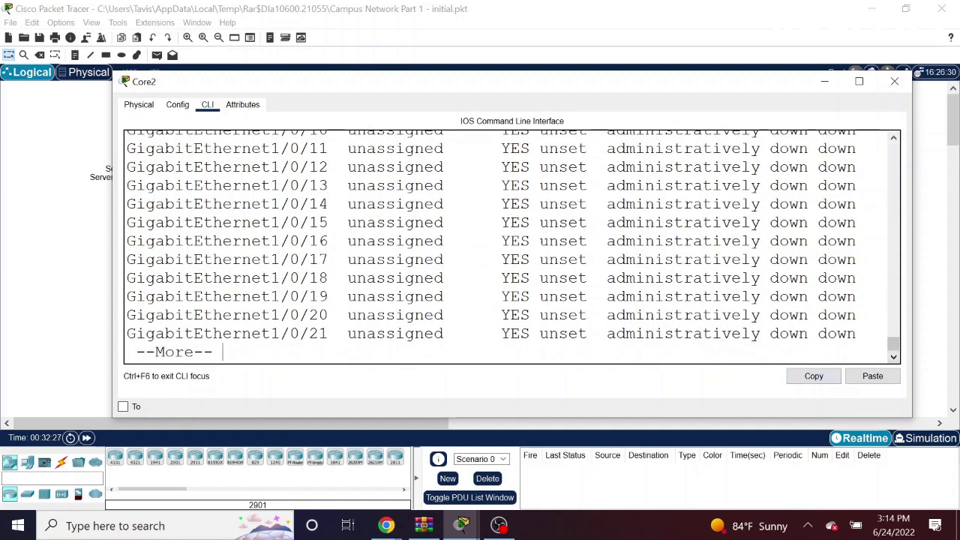
Page to the end of the list, confirming G1/0/4–22 administratively down and G1/1/1–4 only down.
key(Return)
key(Return)
key(Return)
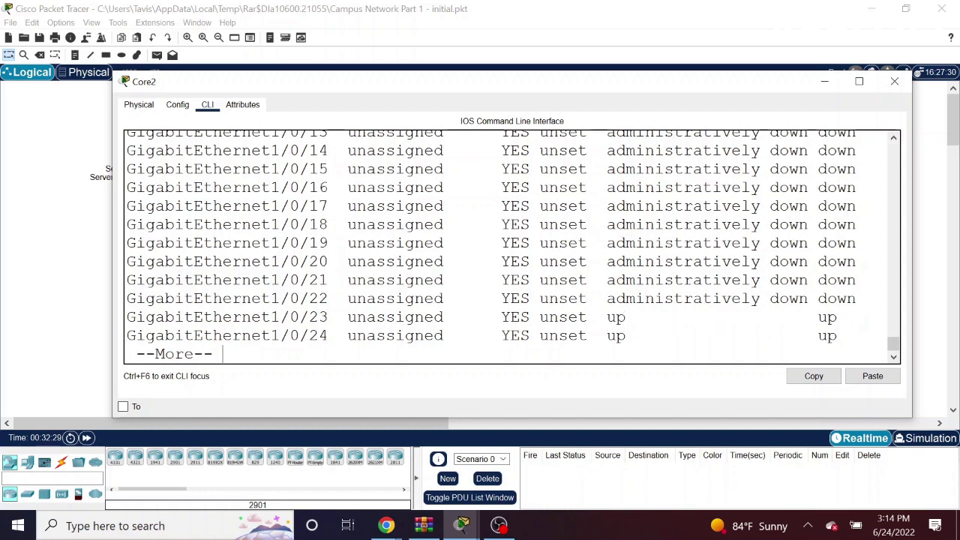
key(Return)
key(Return)
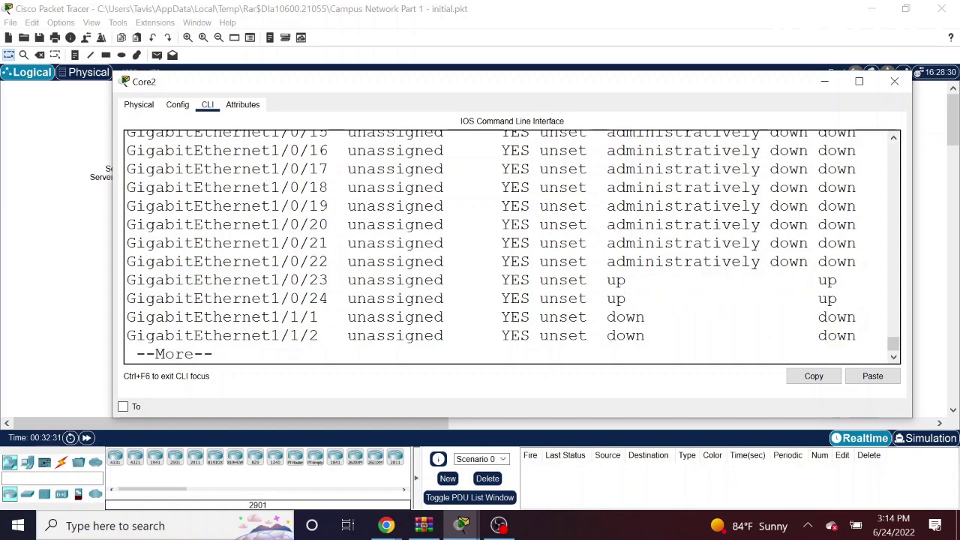
key(Return)
key(Return)
key(Return)
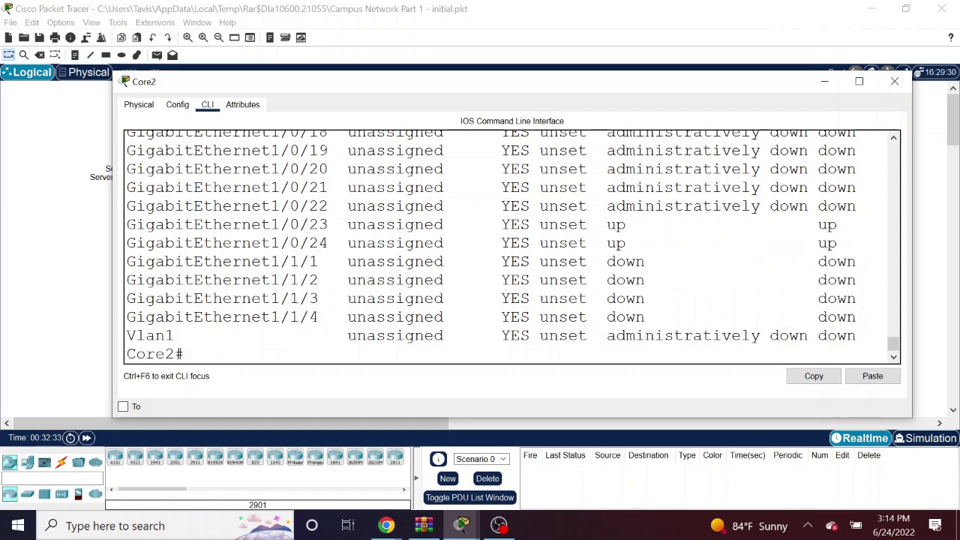
key(Return)
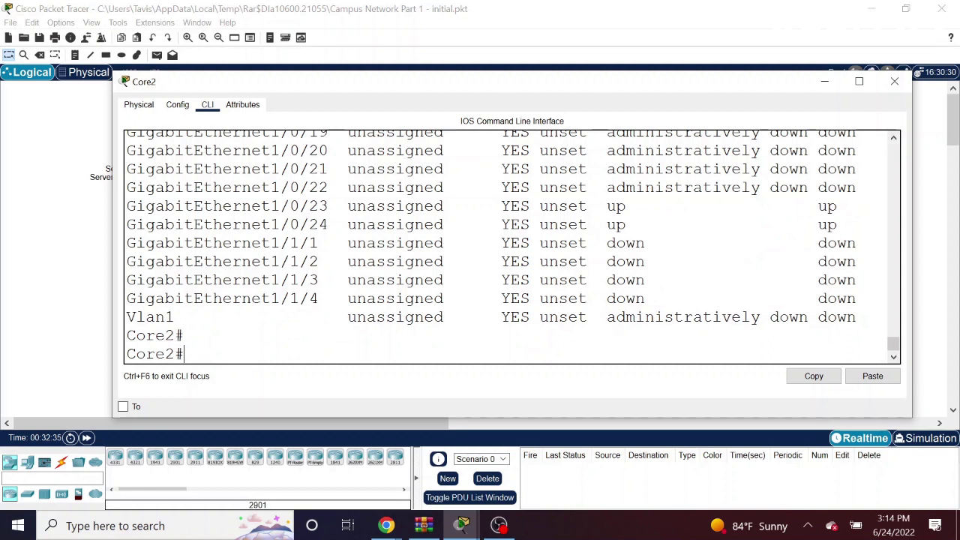
drag(270, 243, 674, 317)
Enter conf t and select ports G1/1/1 through G1/1/4 with int range g1/1/1 - 4.
click(675, 318)
key(BackSpace)
key(BackSpace)
text(conf t)
key(Return)
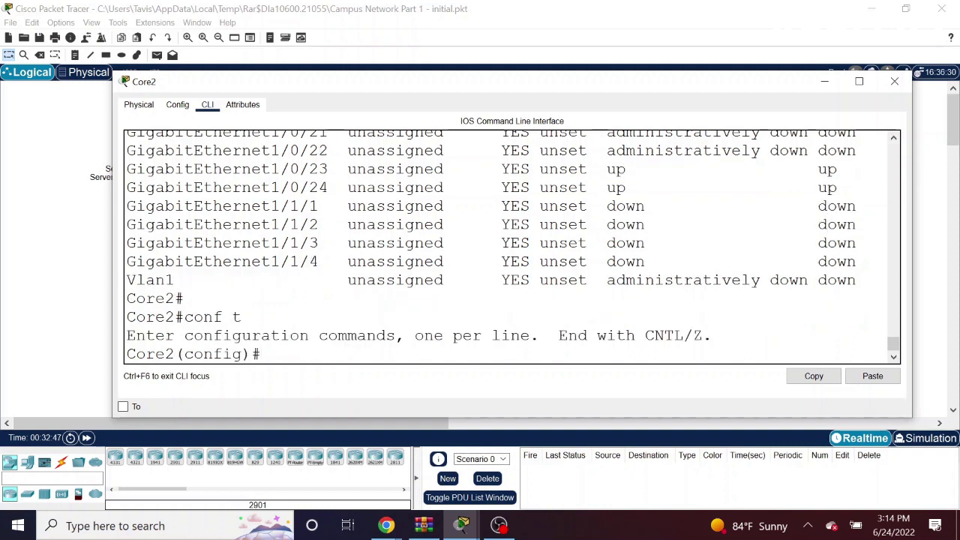
text(int range g)
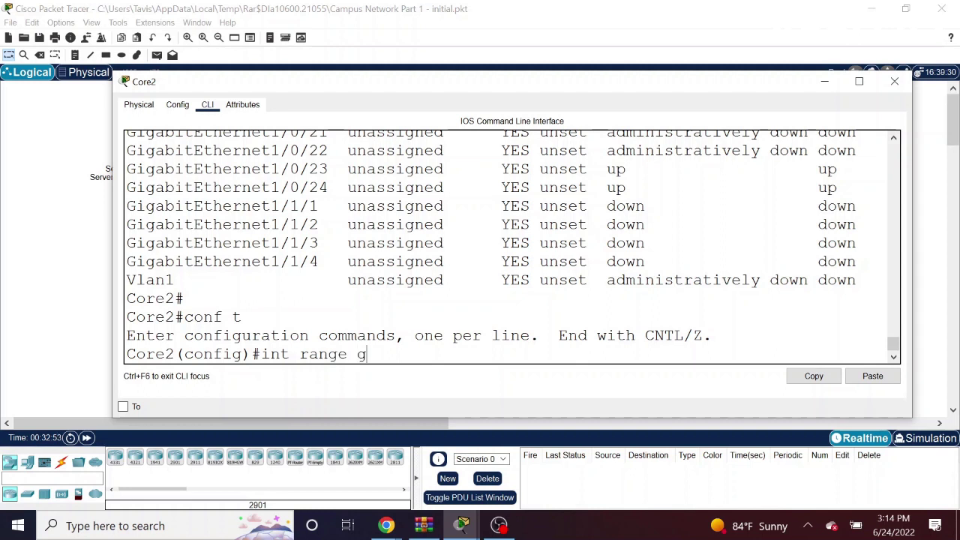
text(1/1/1 - 4)
key(Return)
Shut down ports G1/1/1–4 and end configuration back at Core2#.
text(\)
key(BackSpace)
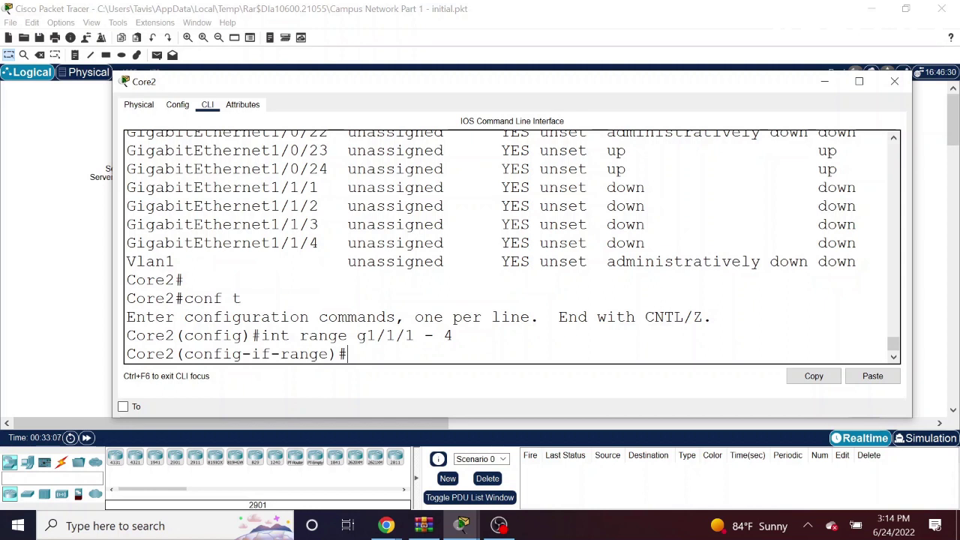
text(shut)
key(Return)
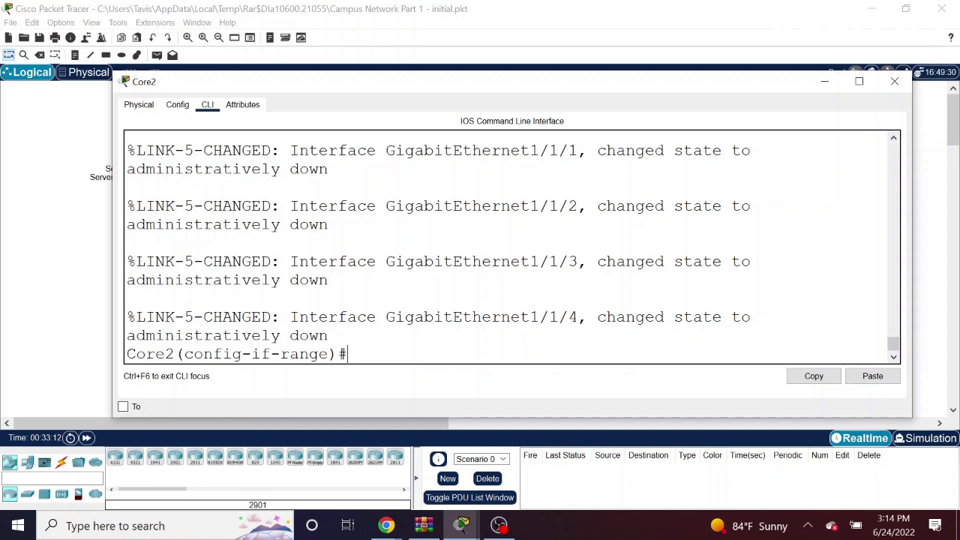
text(end)
key(Return)
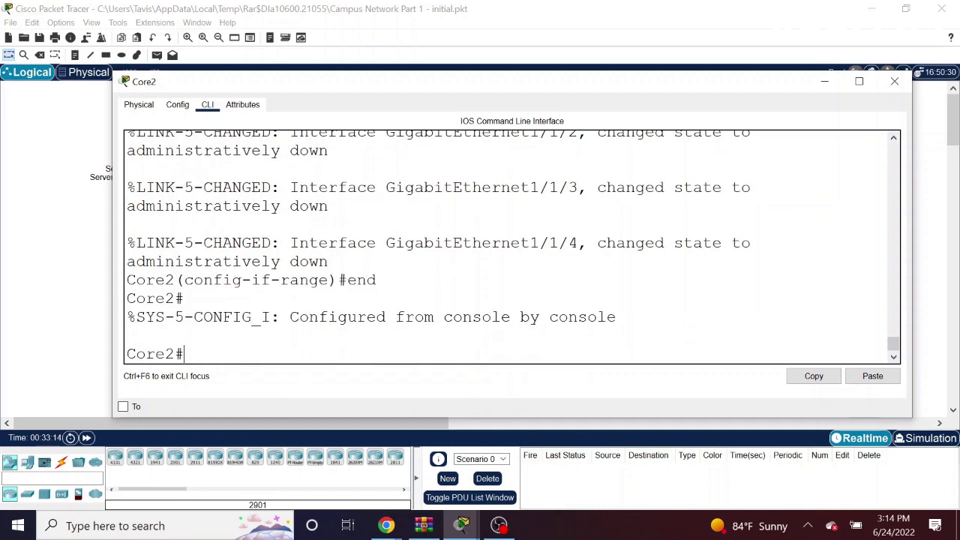
Run sh ip int brief on Core2 and review the list: only G1/0/1–3, 23 and 24 remain up.
text(sh ip int brief)
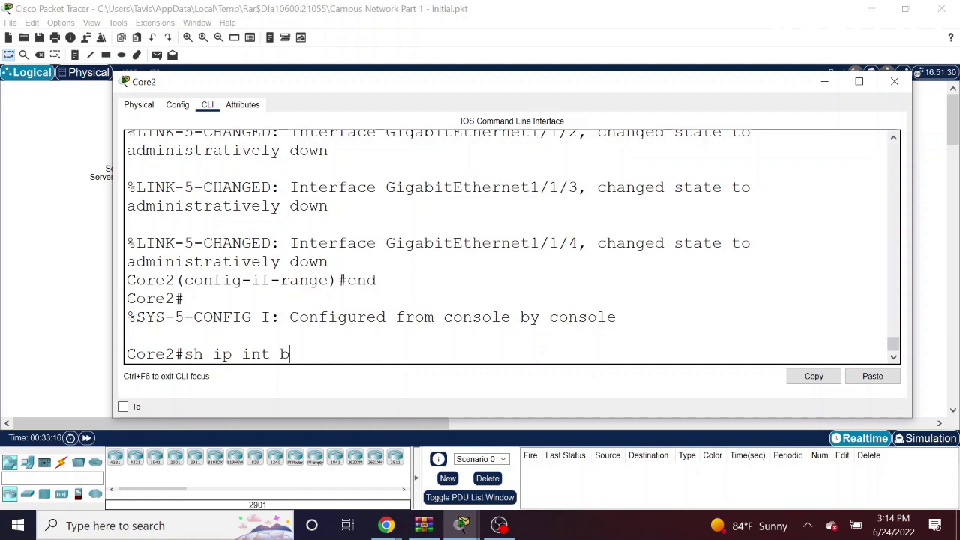
key(Return)
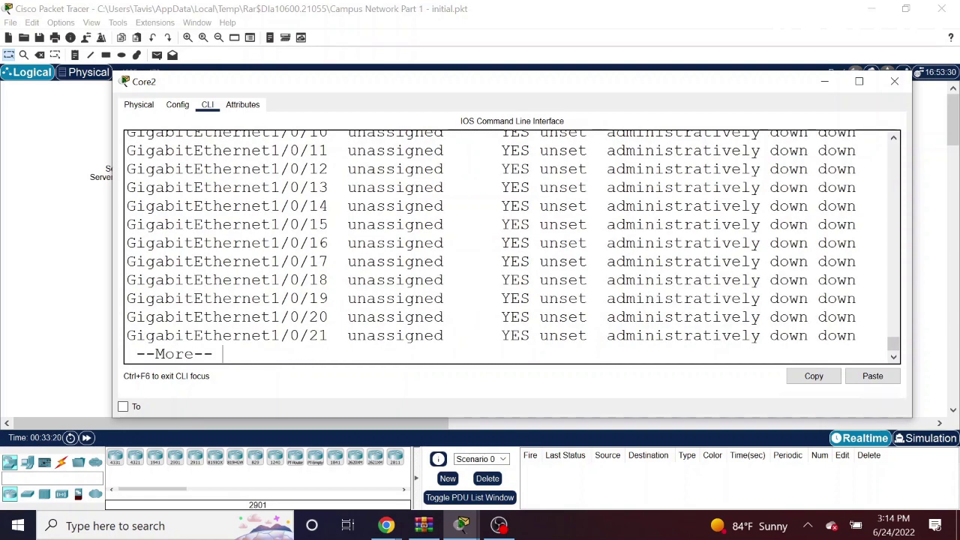
drag(114, 222, 31, 221)
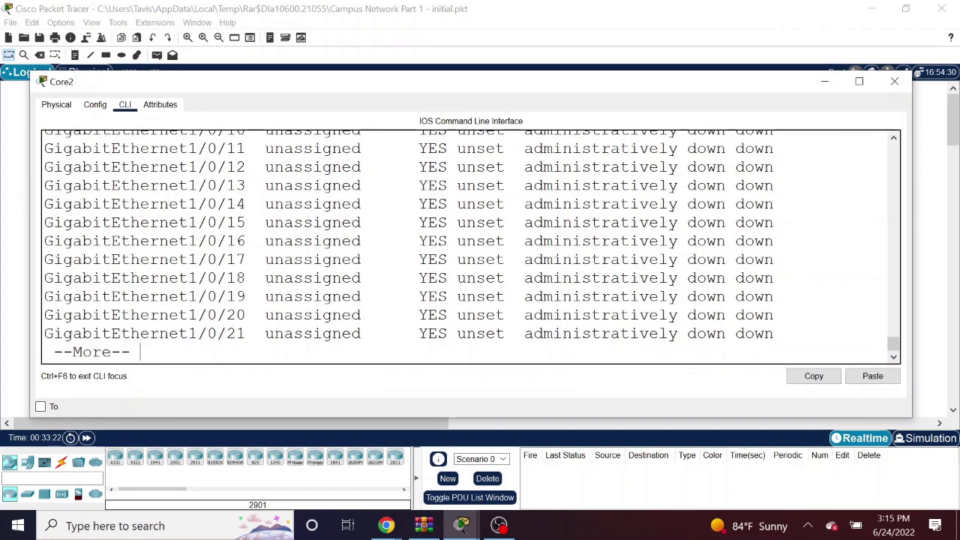
key(Return)
key(Return)
key(Return)
key(Return)
key(Return)
key(Return)
key(Return)
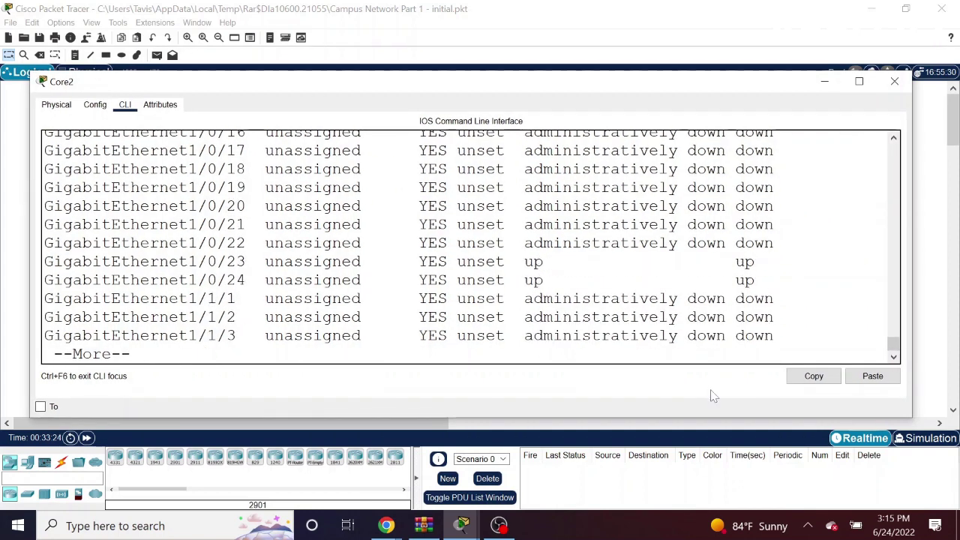
key(Return)
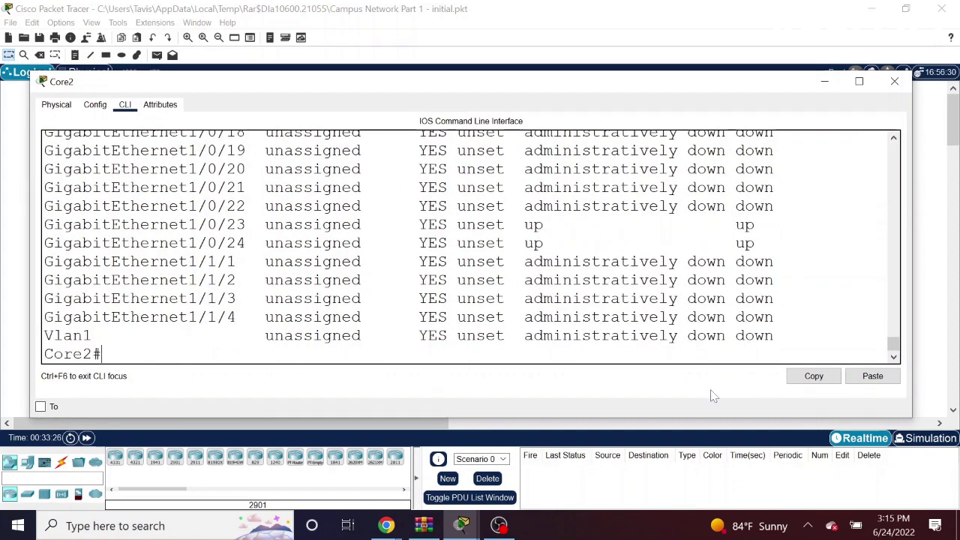
key(Return)
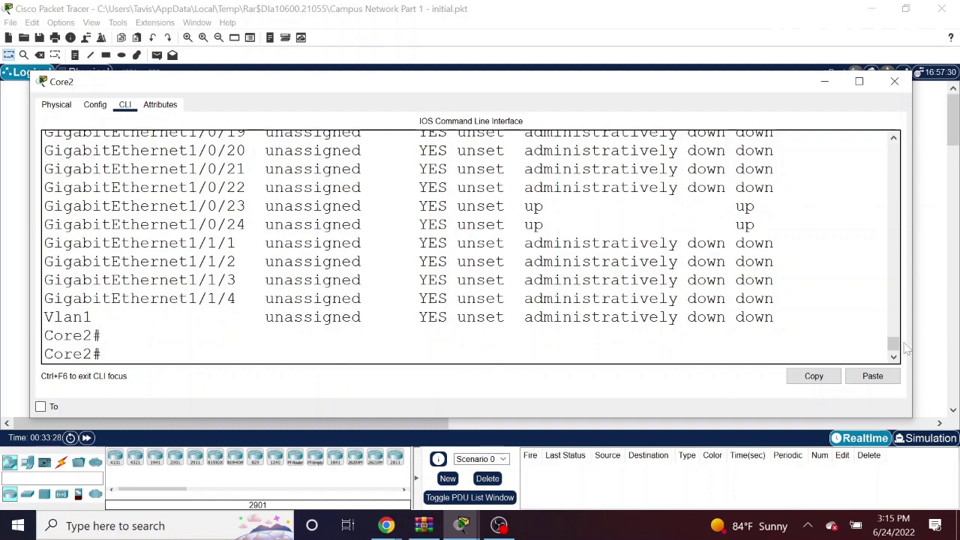
drag(893, 344, 896, 326)
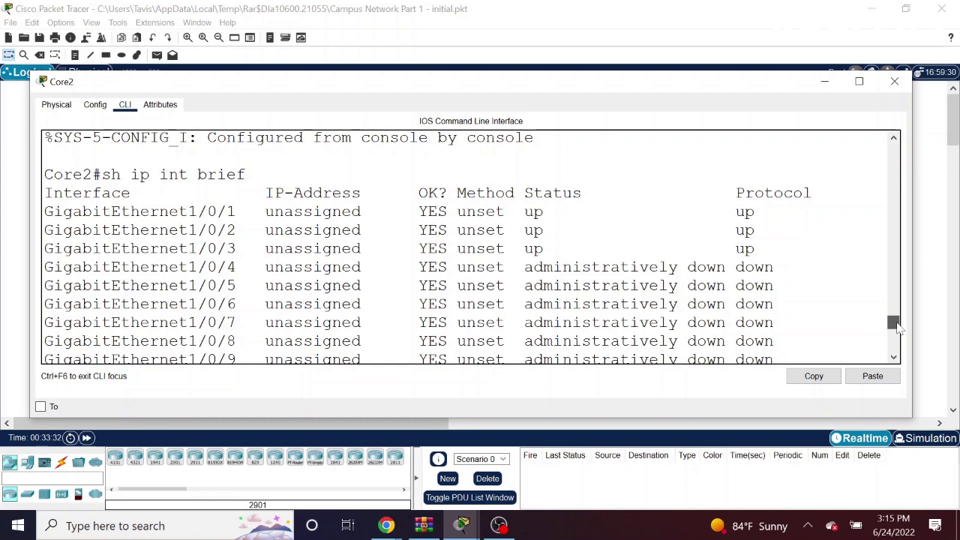
drag(898, 328, 897, 346)
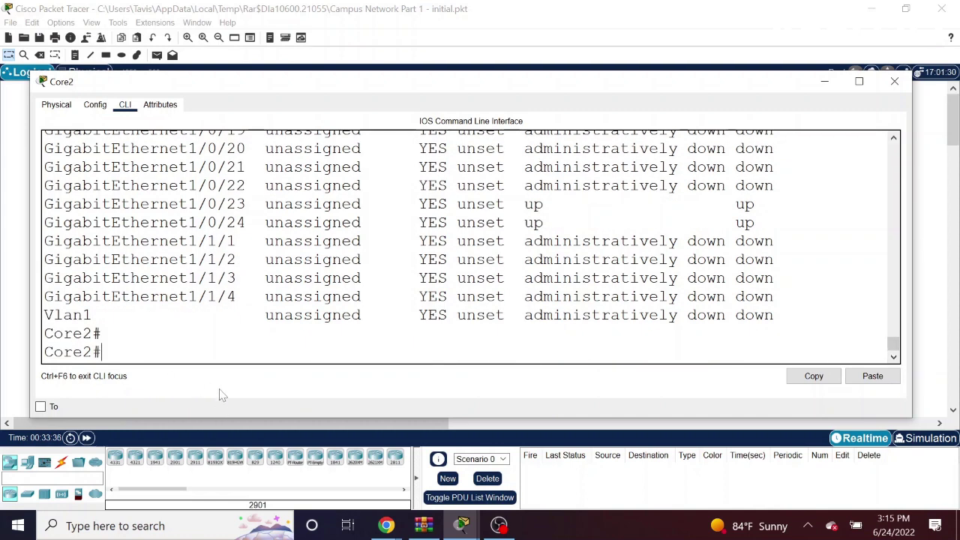
Minimize the Core2 console, open and minimize Core1's console, then Alt+Tab to Chrome.
click(825, 81)
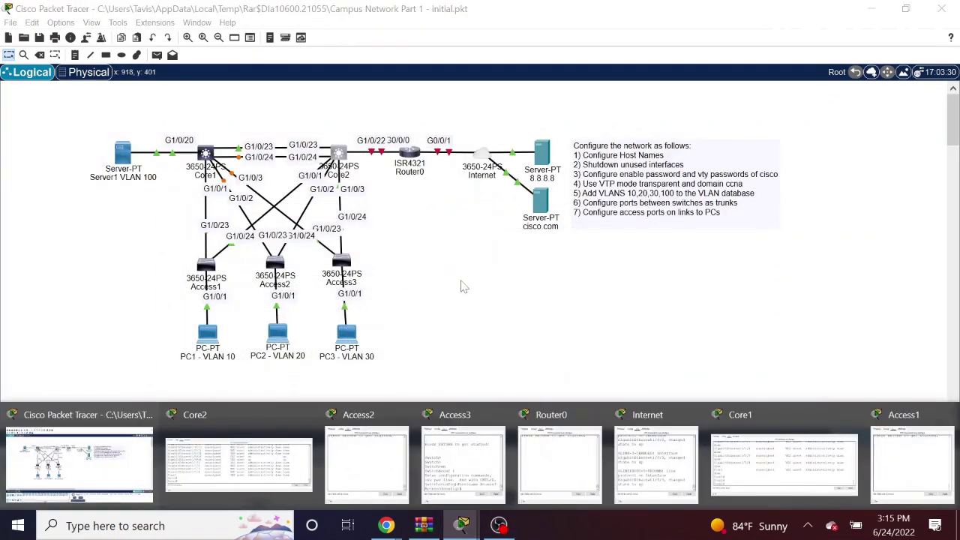
click(205, 153)
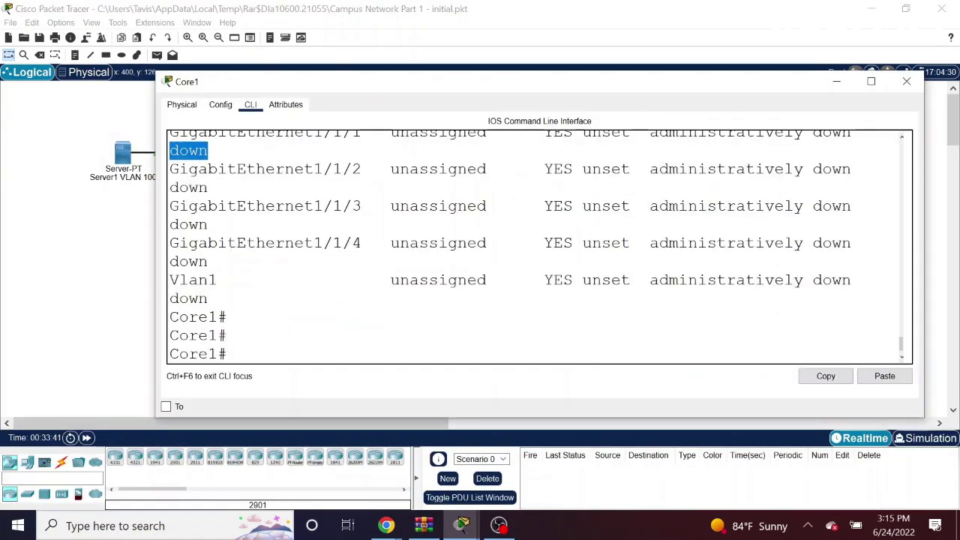
mouse_move(904, 346)
mouse_down()
mouse_move(905, 312)
mouse_move(905, 344)
mouse_up()
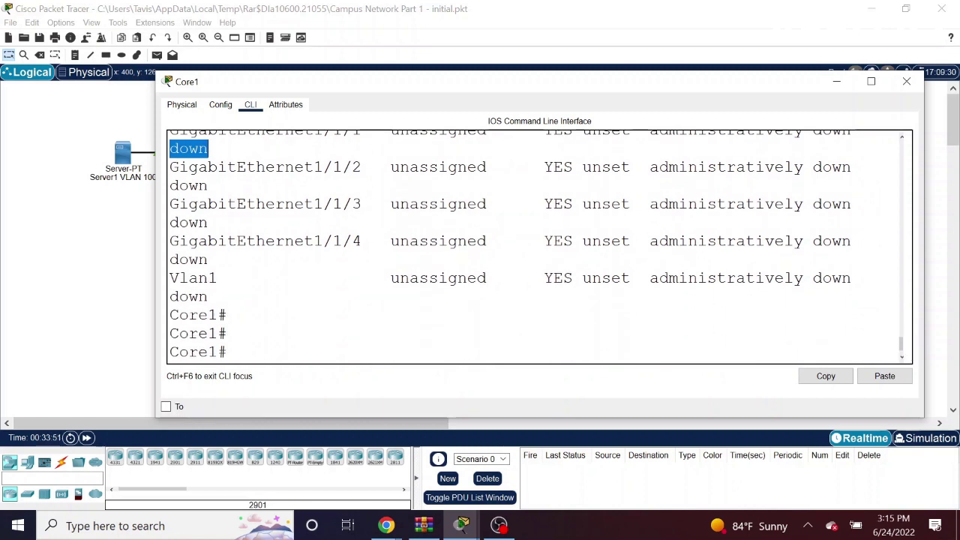
click(837, 80)
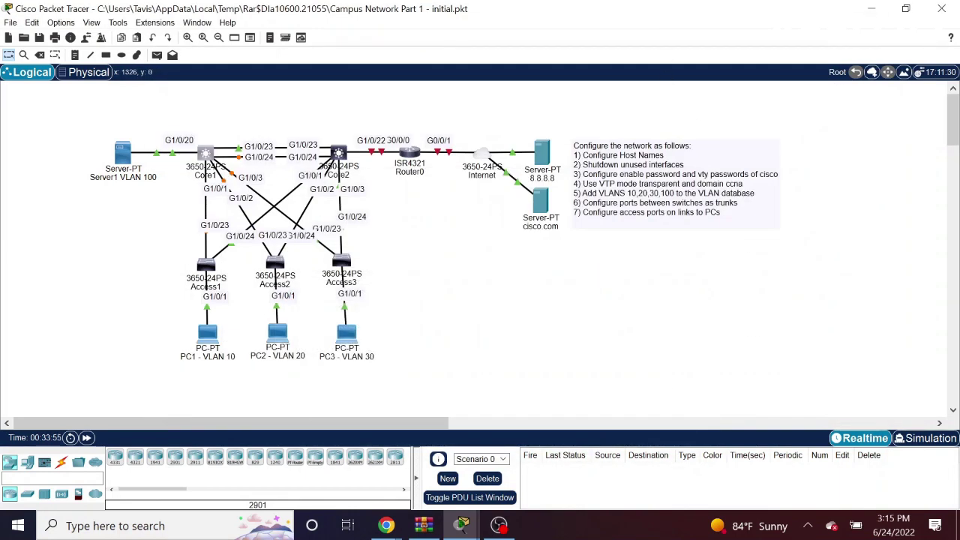
key(alt+Tab)
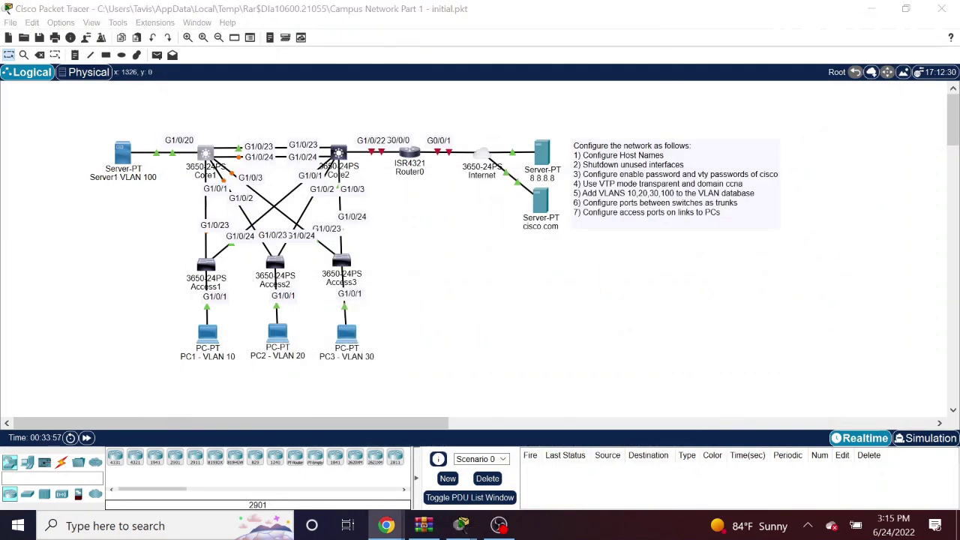